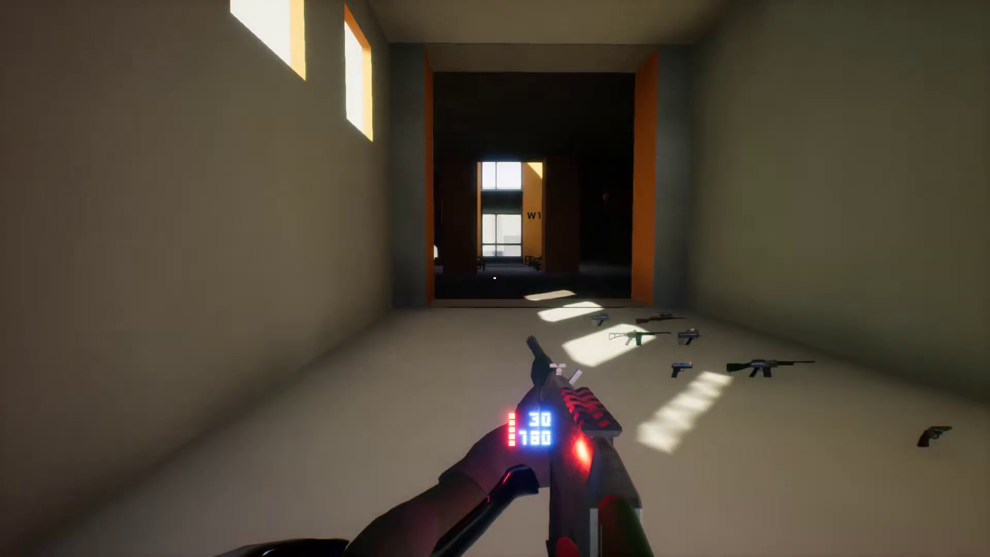
Step: Aim down the corridor, lower the sights, and swap to the rifle on the floor display
right_click(495, 278)
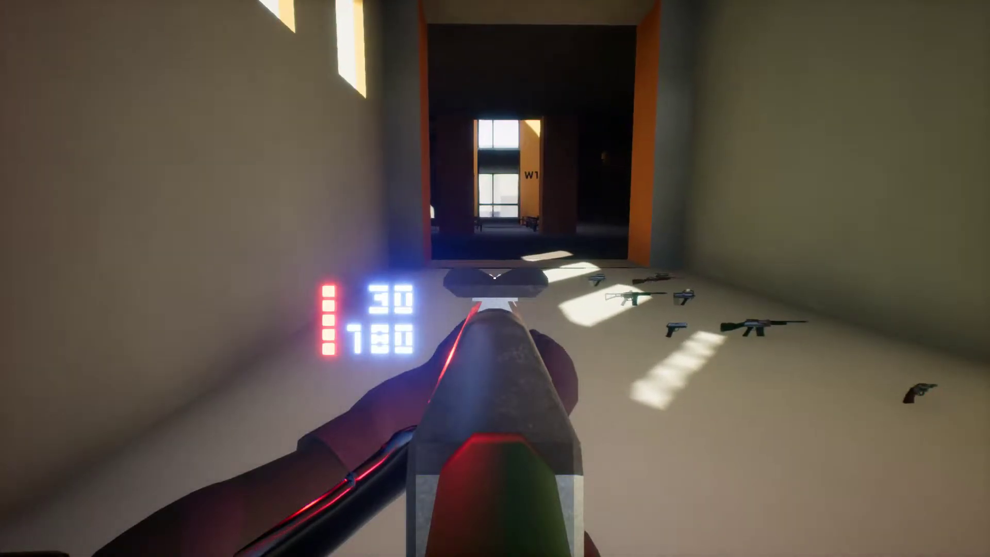
right_click(495, 278)
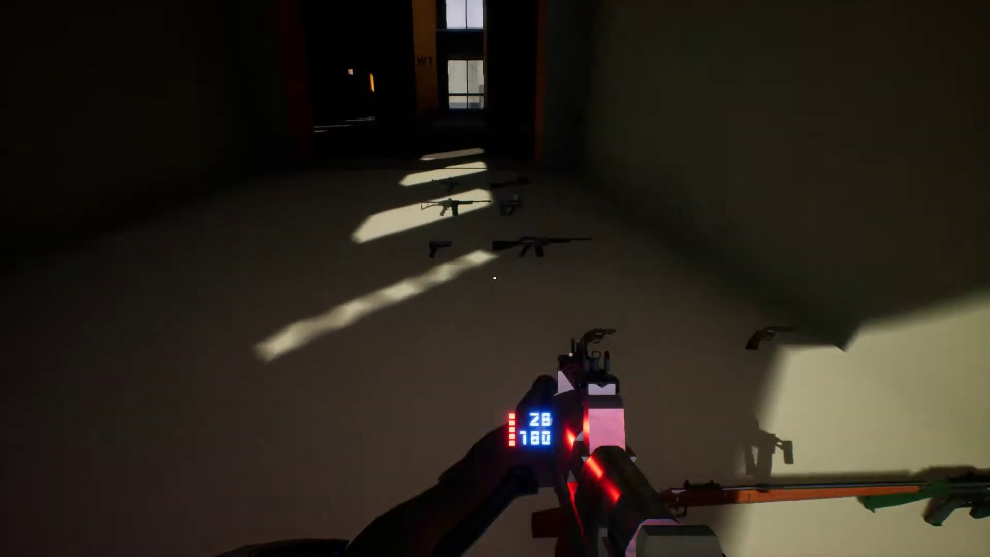
key(e)
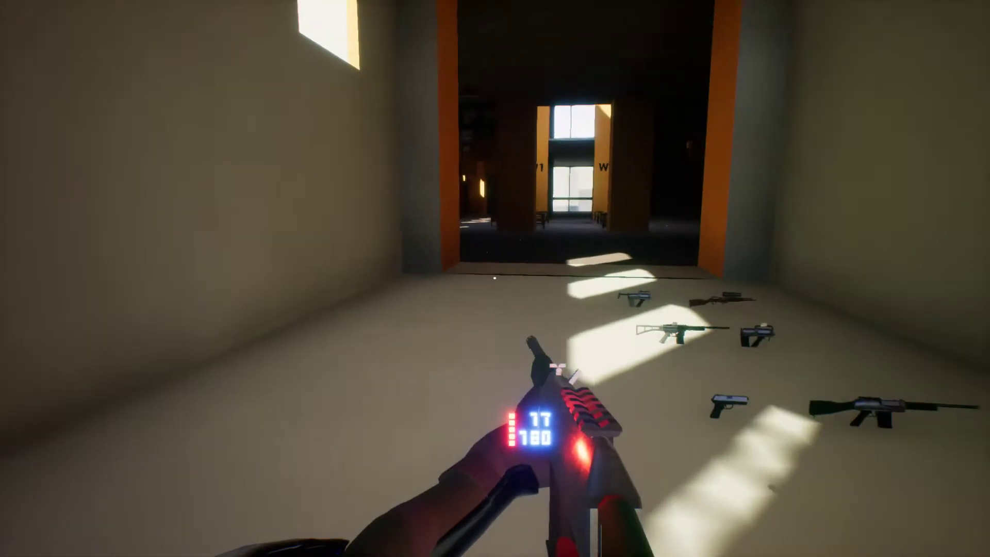
Step: Aim the new rifle down the corridor, fire one shot, and return to hip
right_click(494, 278)
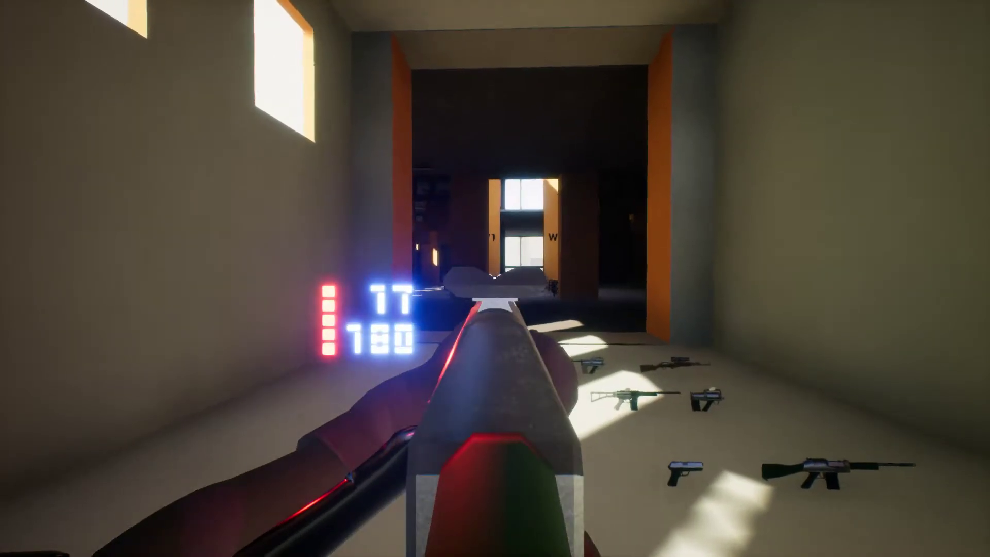
click(495, 279)
right_click(496, 278)
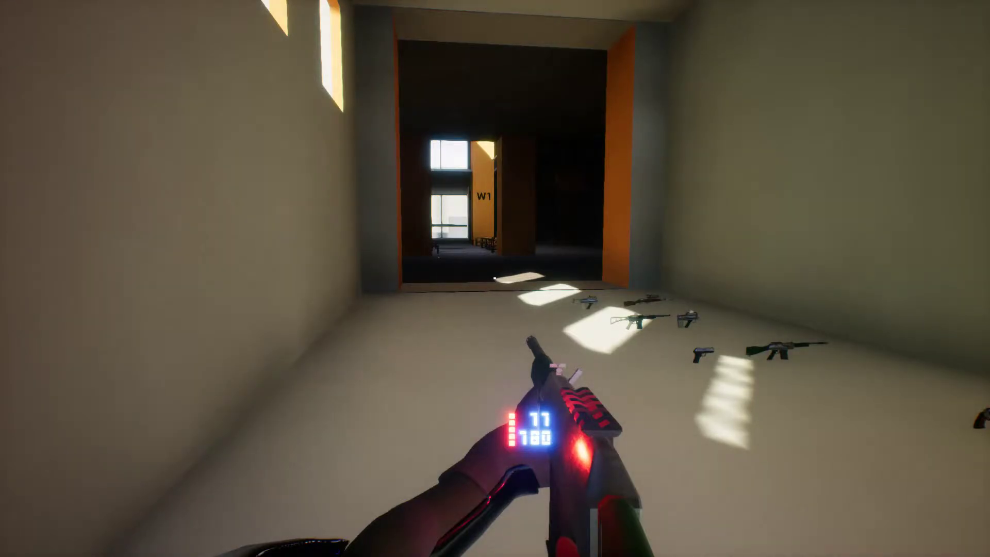
scroll(495, 279, down, 1)
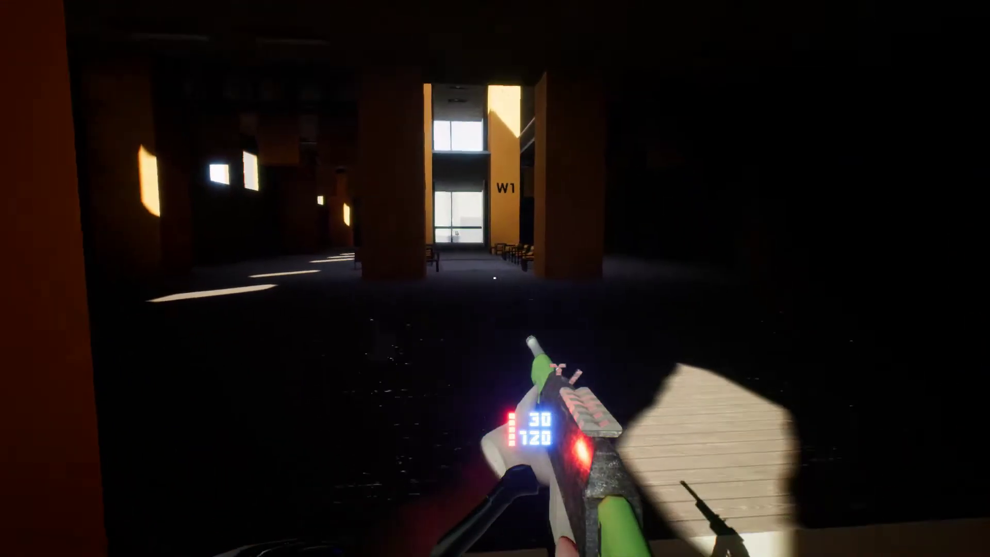
Step: Aim briefly in the dark hall, then walk between the pillars into the dark side corridor
right_click(495, 279)
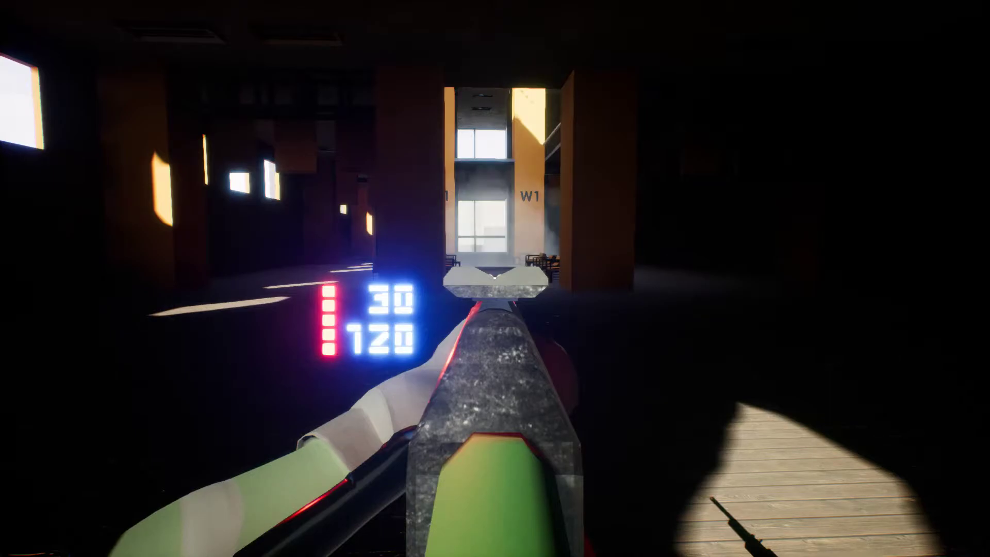
right_click(495, 279)
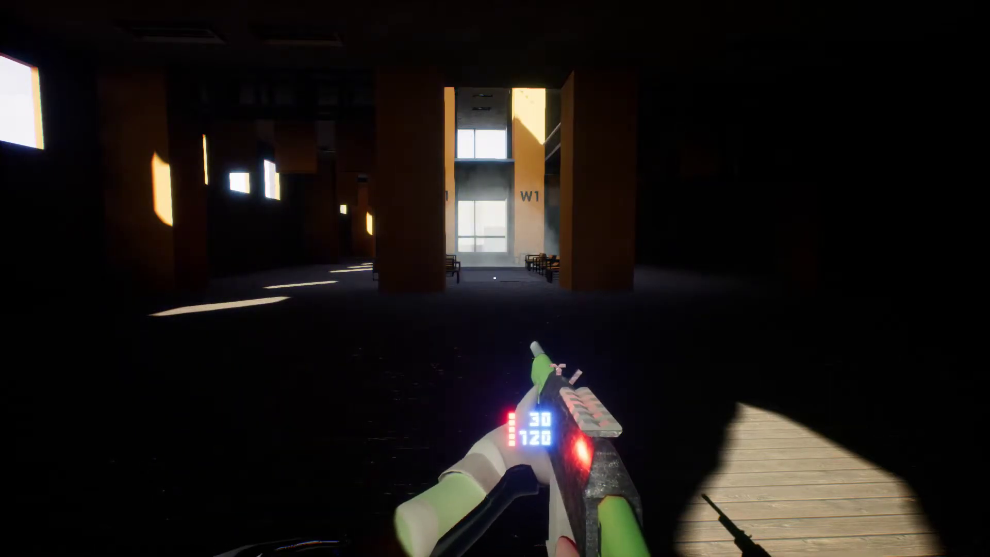
key(w)
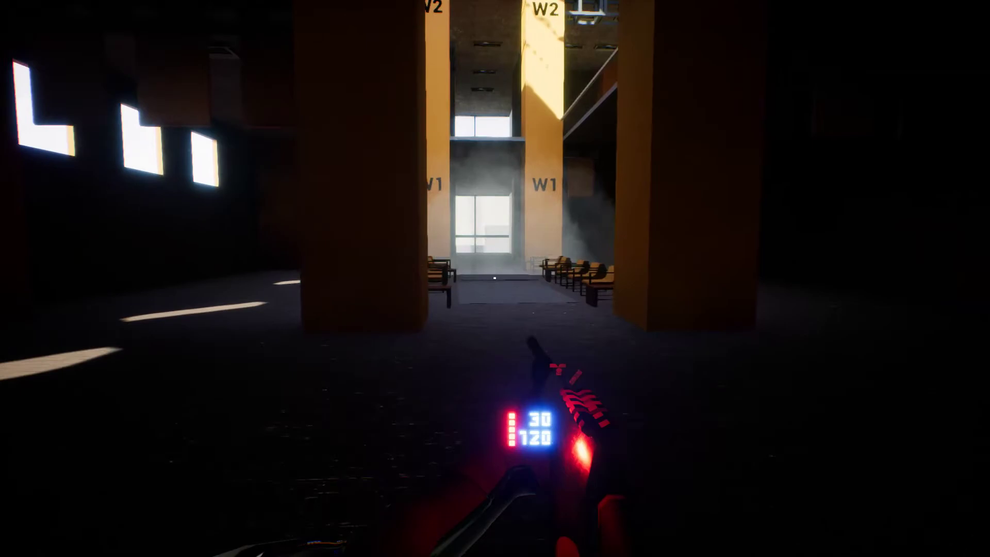
key(w)
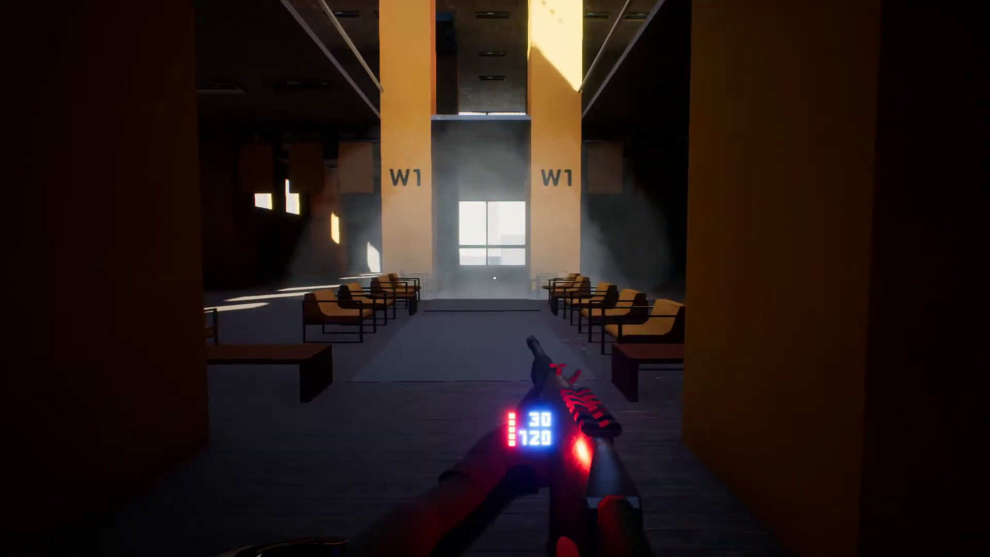
key(w)
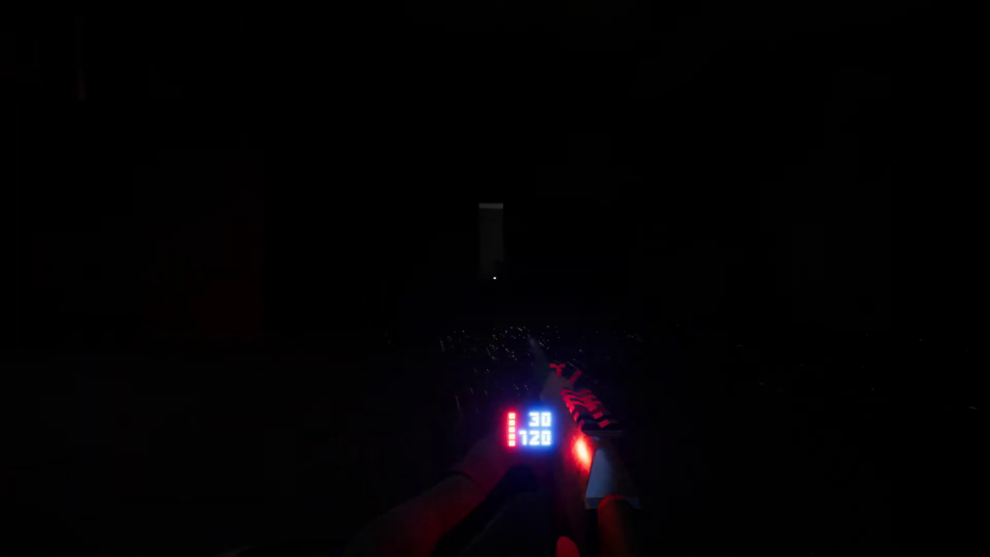
Step: Fire down the dark corridor, switch on the flashlight, and sidestep into the brick-walled room
right_click(495, 277)
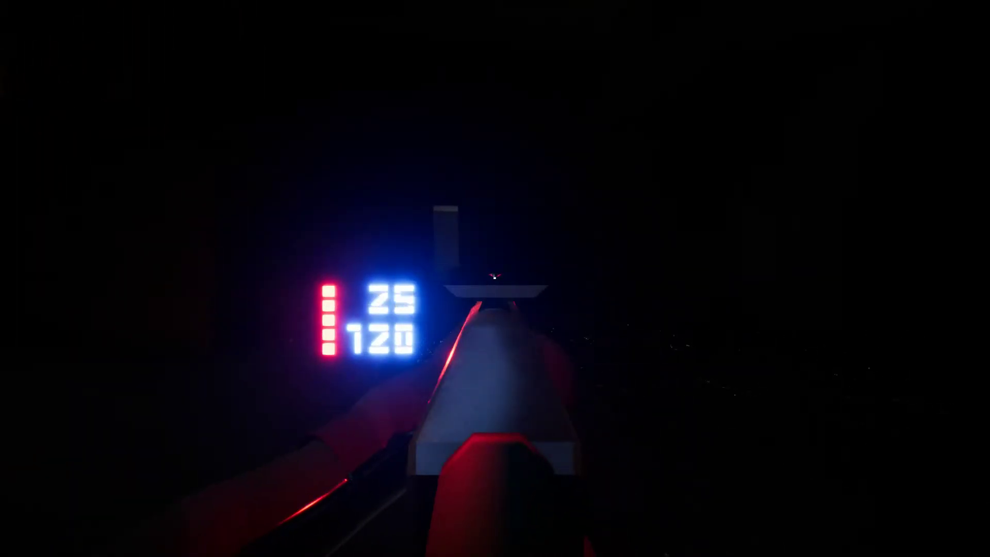
click(494, 277)
key(f)
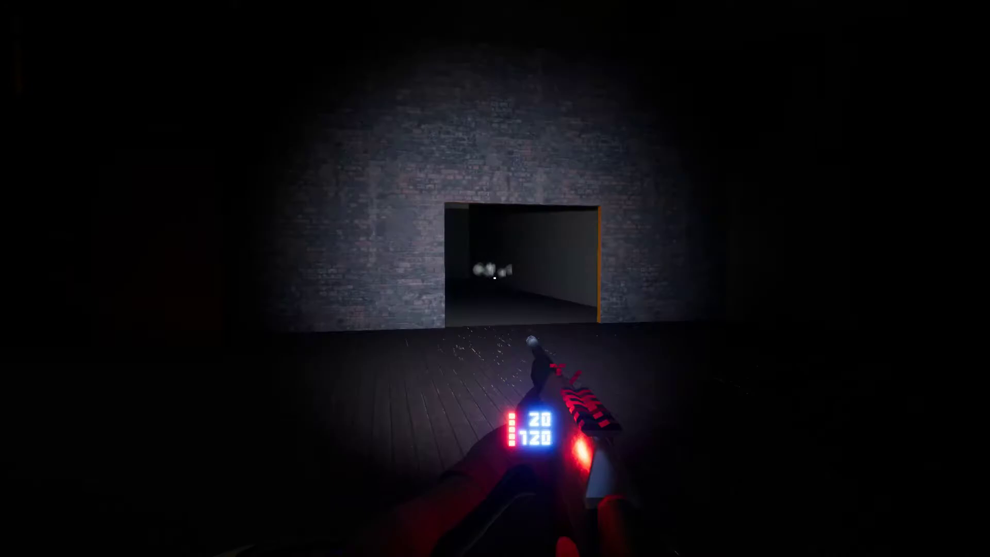
right_click(494, 277)
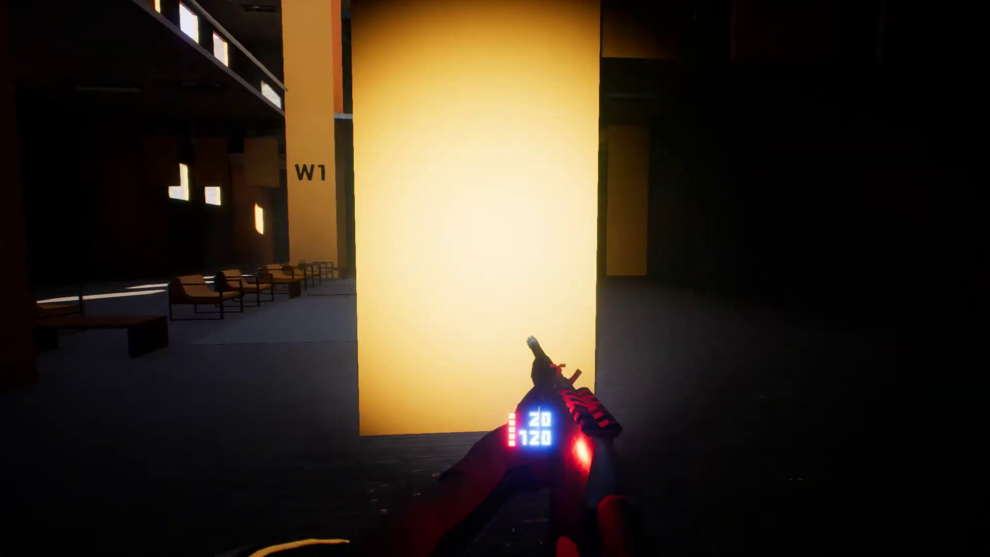
key(a)
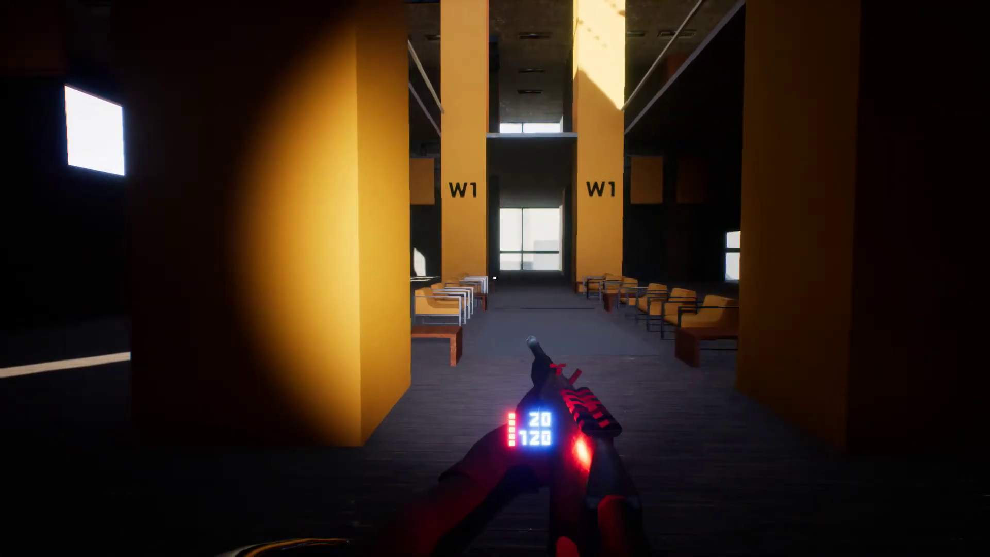
key(w)
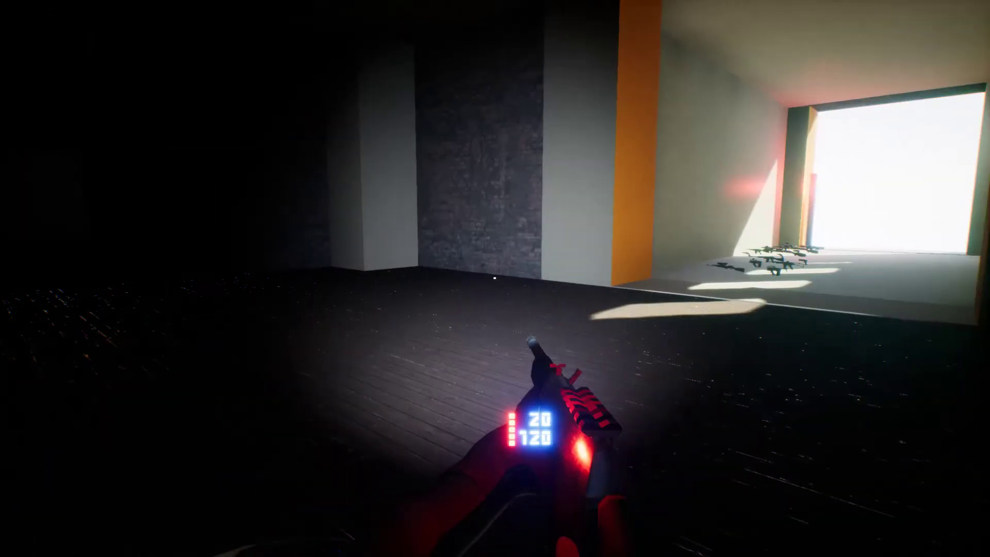
Step: Return to the W1 hall and fire bursts toward the window, draining the magazine to 3 rounds
key(w)
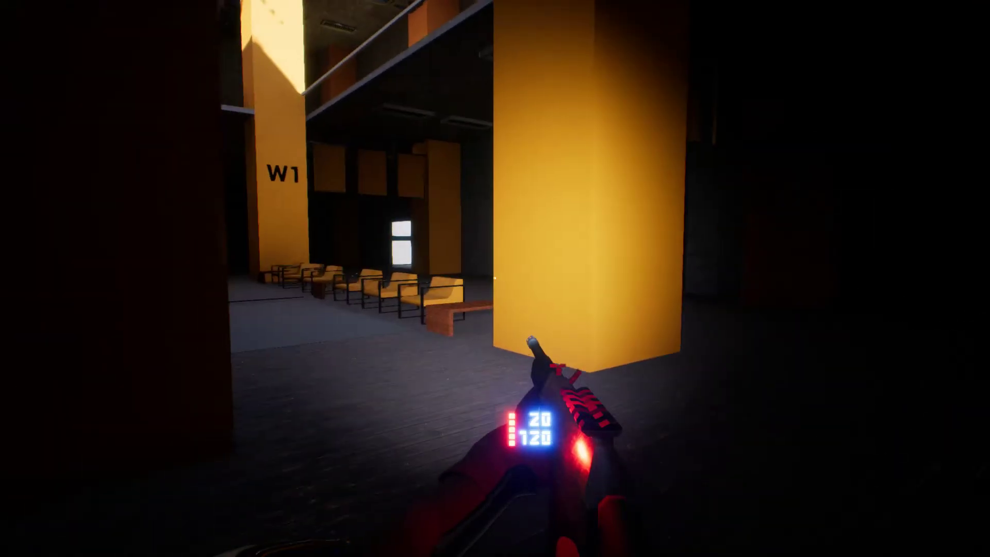
key(w)
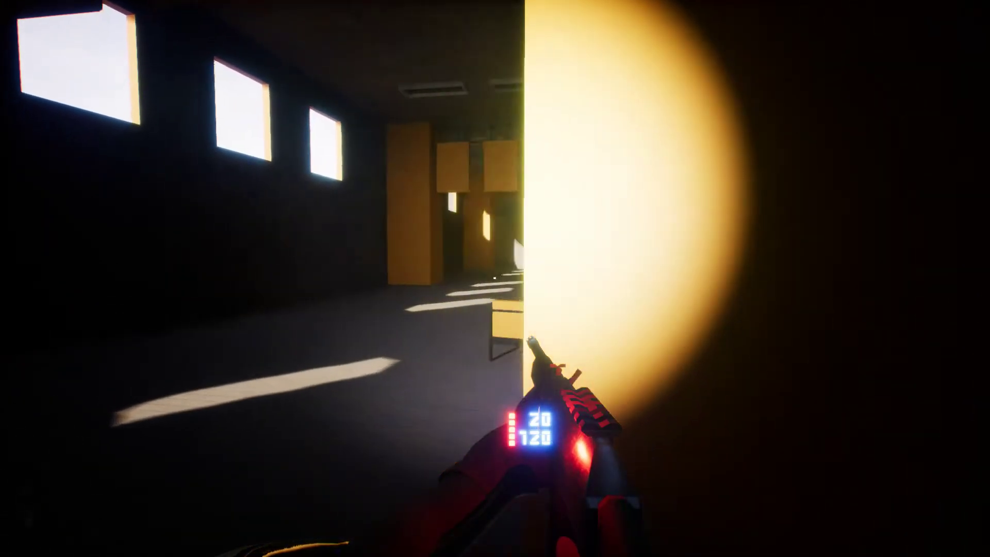
key(w)
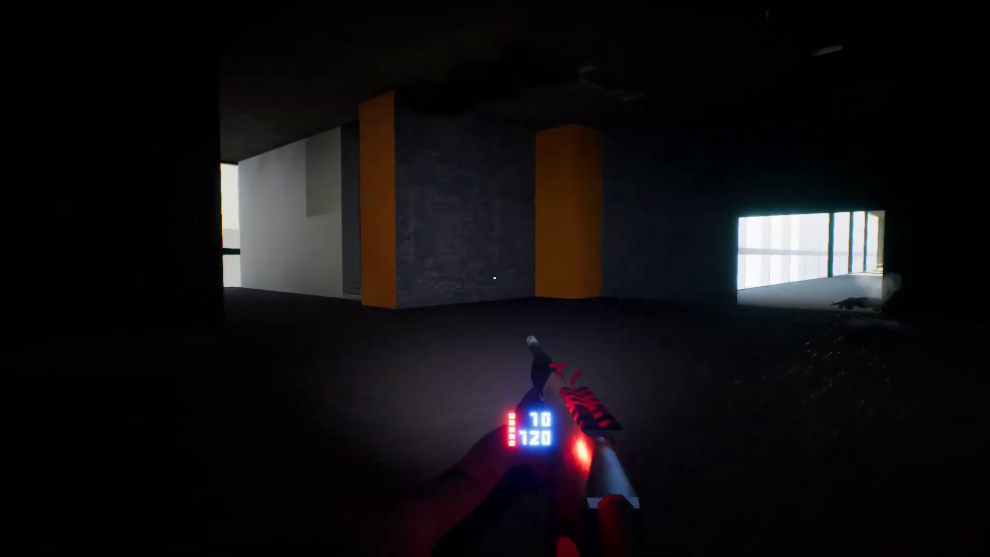
key(w)
right_click(495, 278)
key(w)
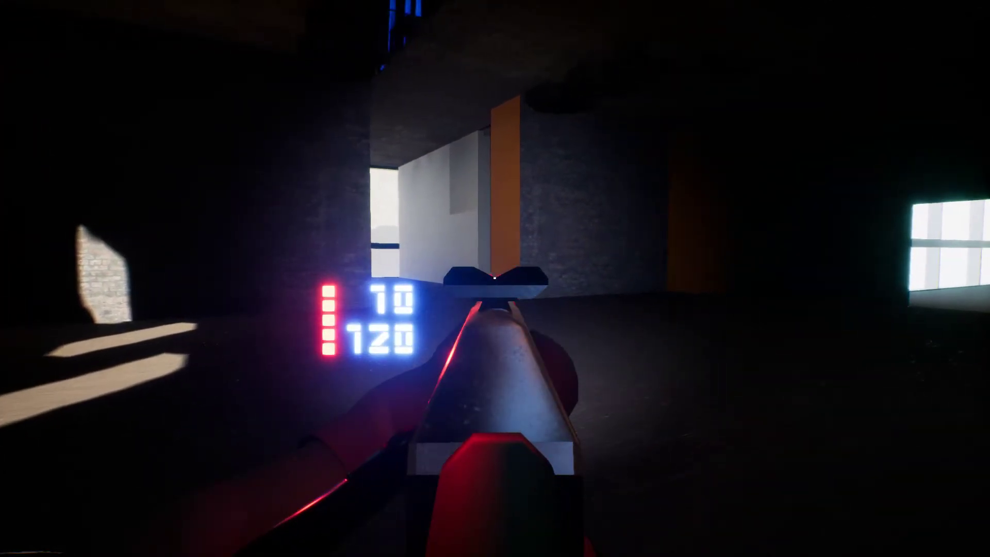
click(495, 279)
key(w)
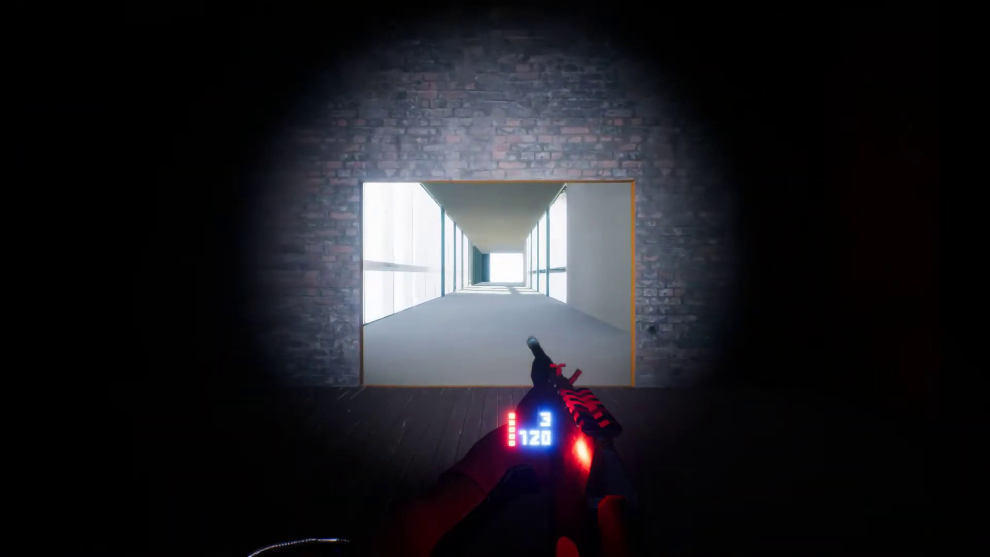
Step: Walk past the bright doorway into the lit corridor, then back into the brick room
key(w)
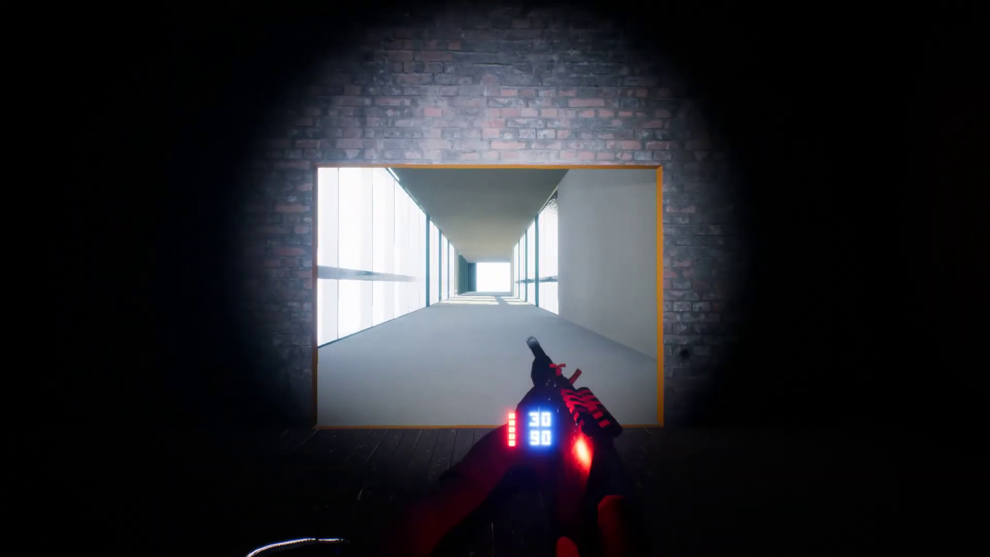
key(w)
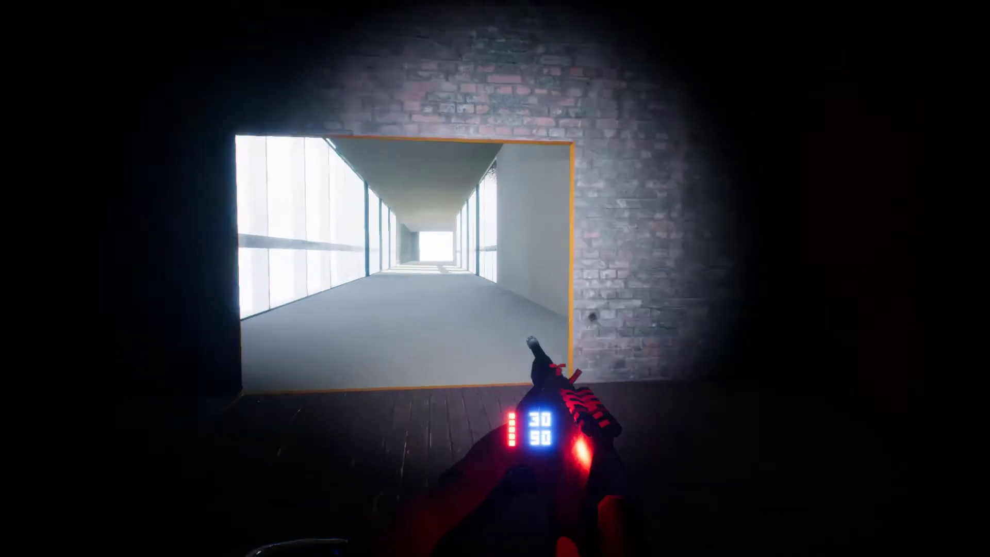
key(d)
key(w)
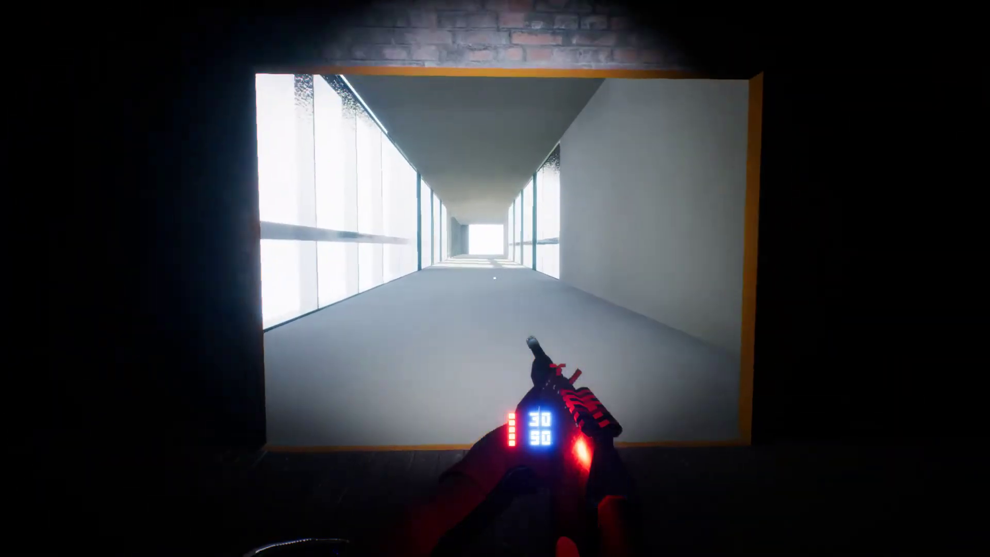
key(s)
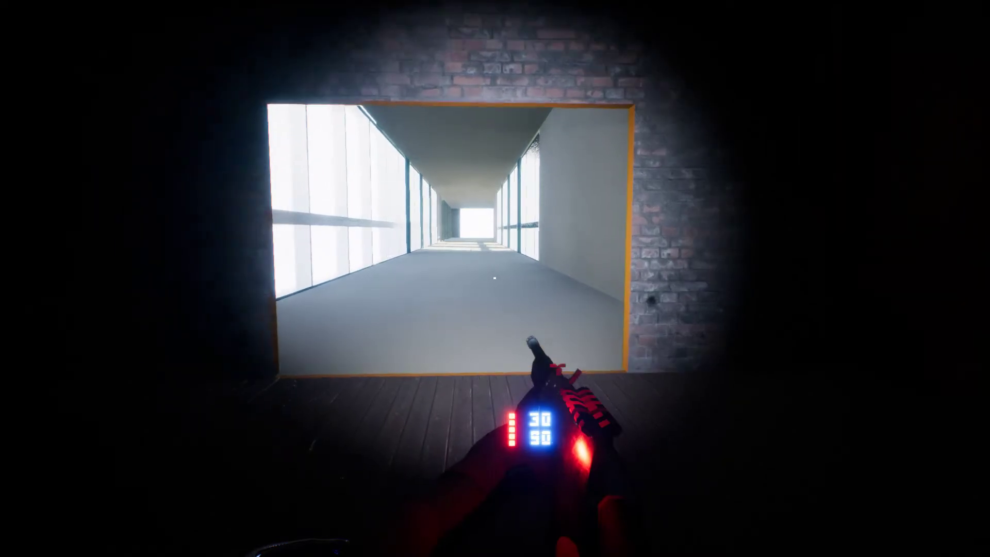
Step: Go through the bright corridor again, back out, and head for the white-pillar room
key(w)
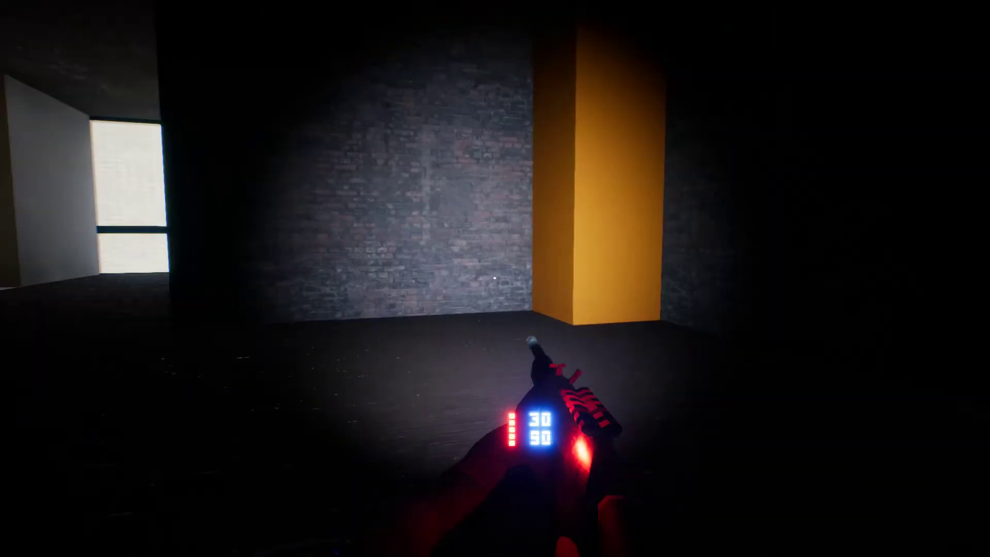
key(w)
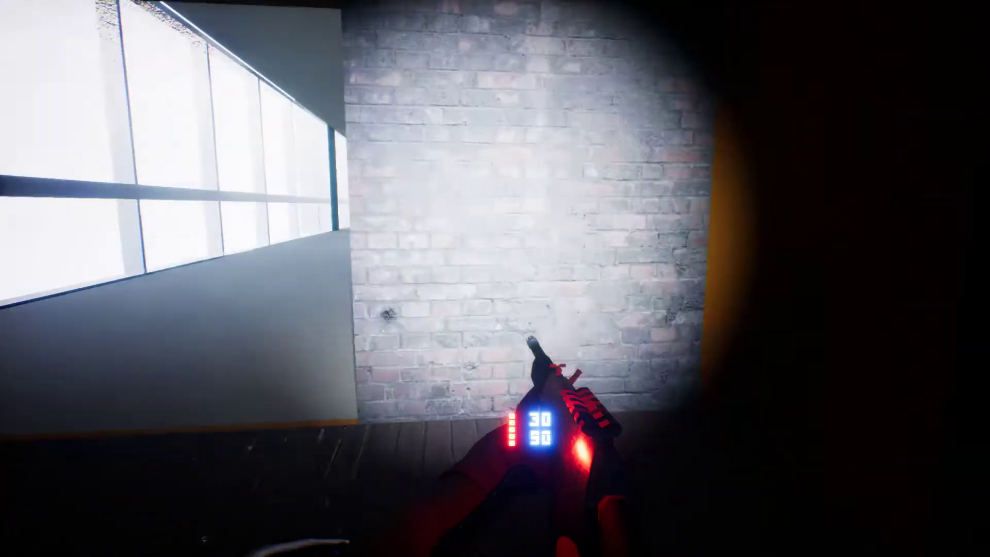
key(w)
key(s)
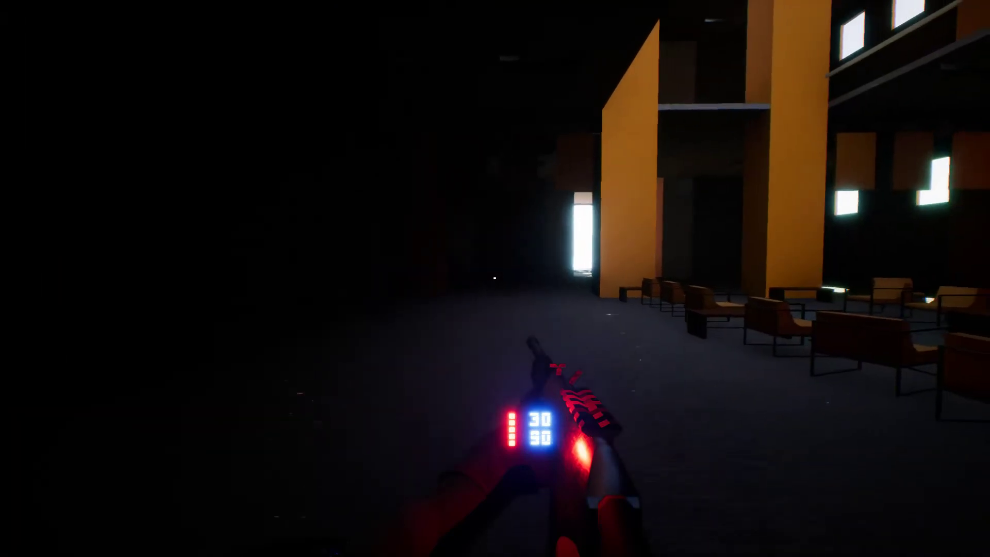
key(w)
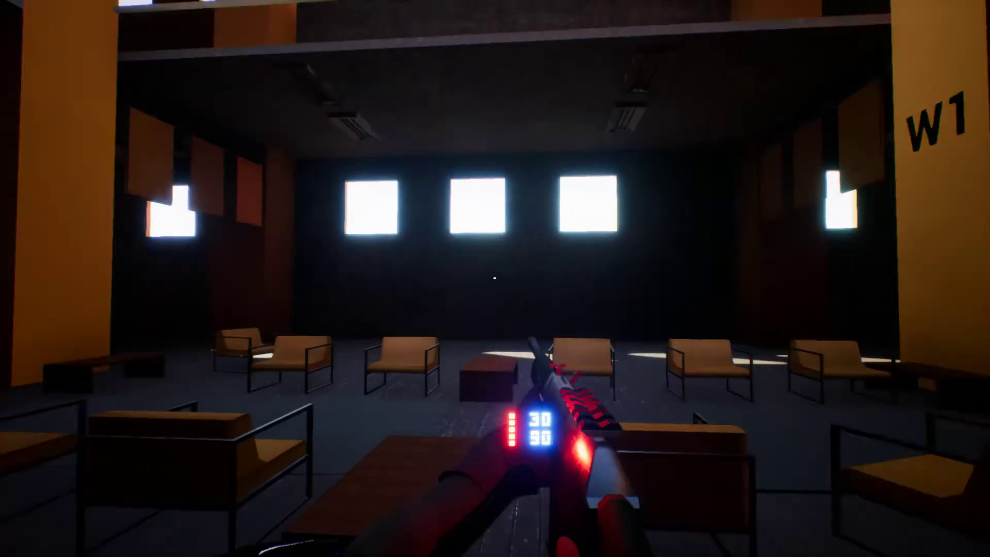
key(w)
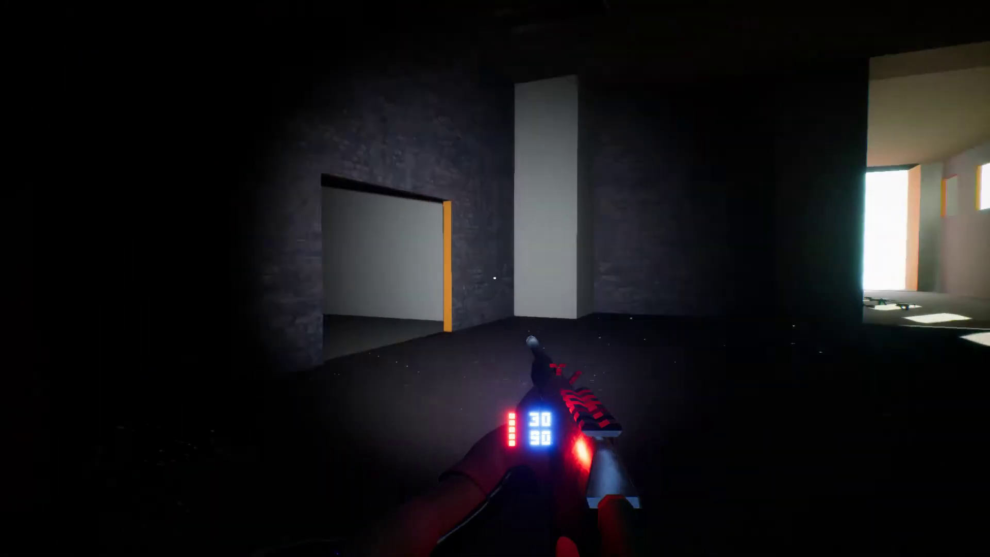
Step: Cross the dark rooms, climb the staircase, and follow the green-pillared corridor to its far opening
key(w)
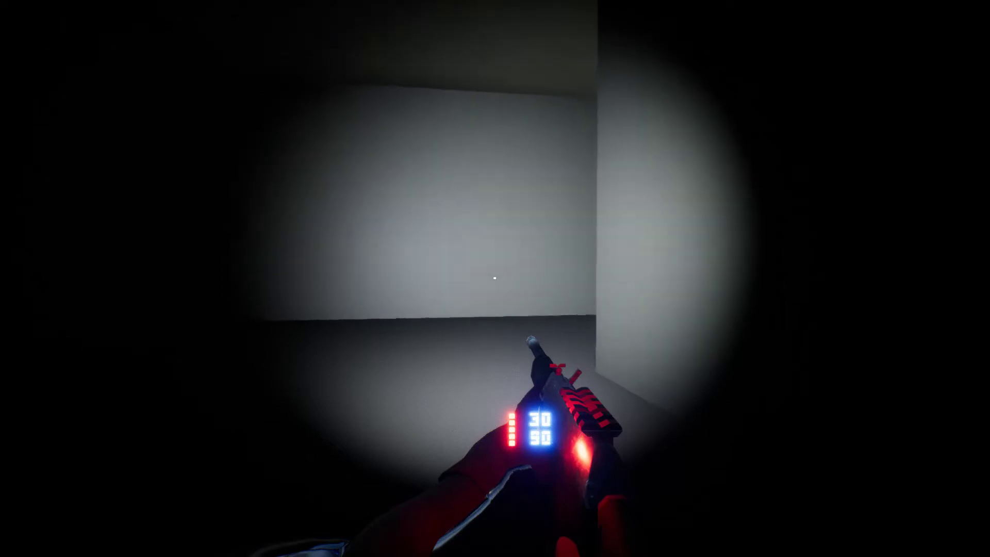
key(w)
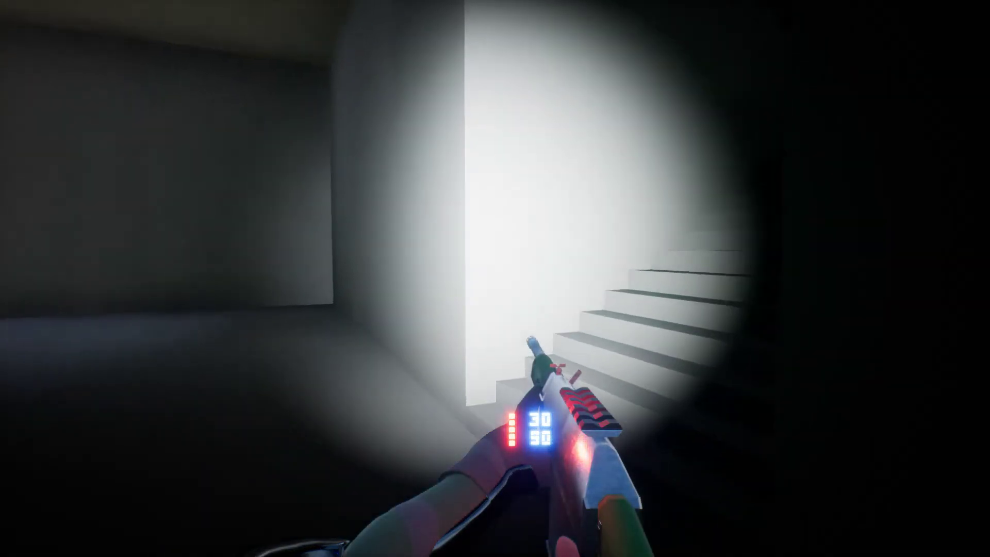
key(w)
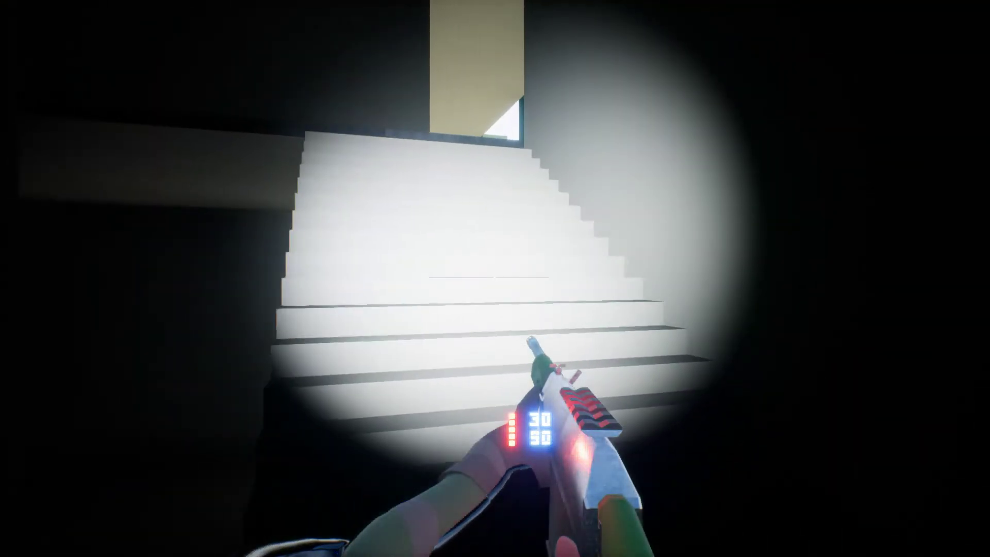
key(w)
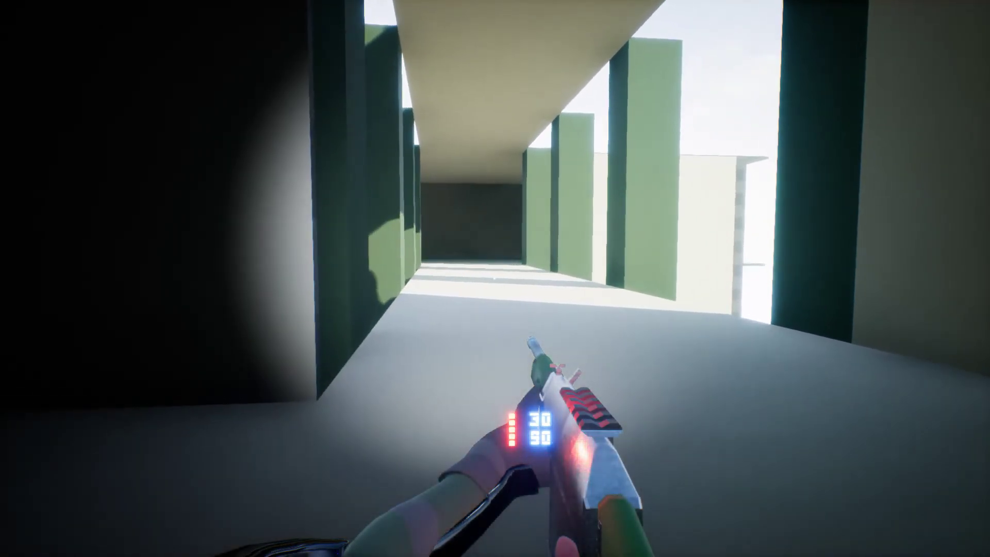
key(w)
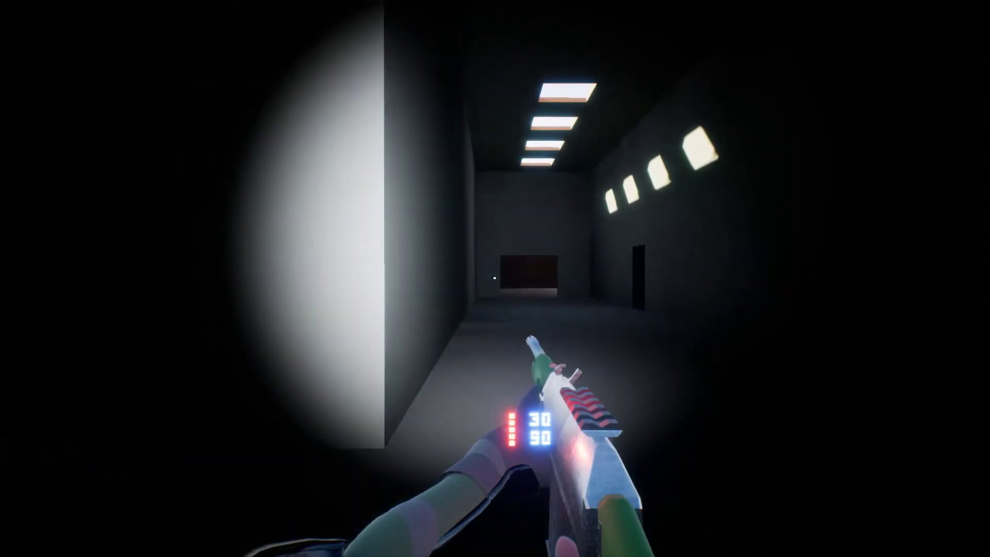
key(w)
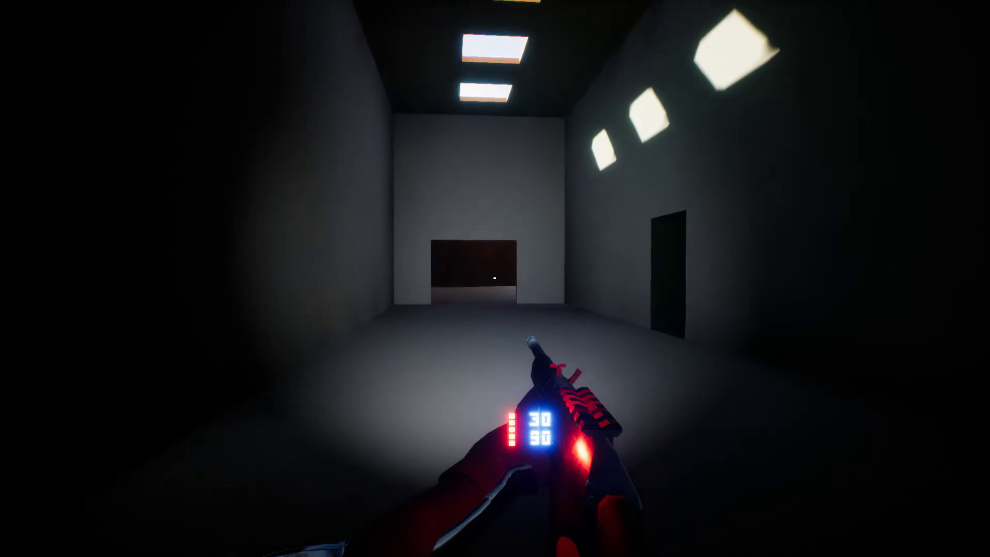
key(w)
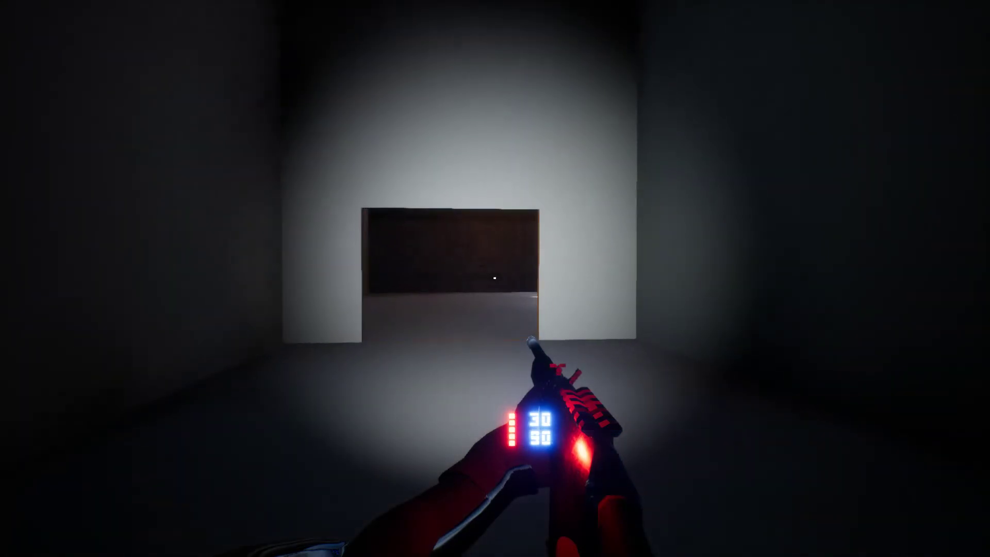
Step: Explore the W2 hall past its pillar and window wall, ending at the orange W1/W2 pillars
key(w)
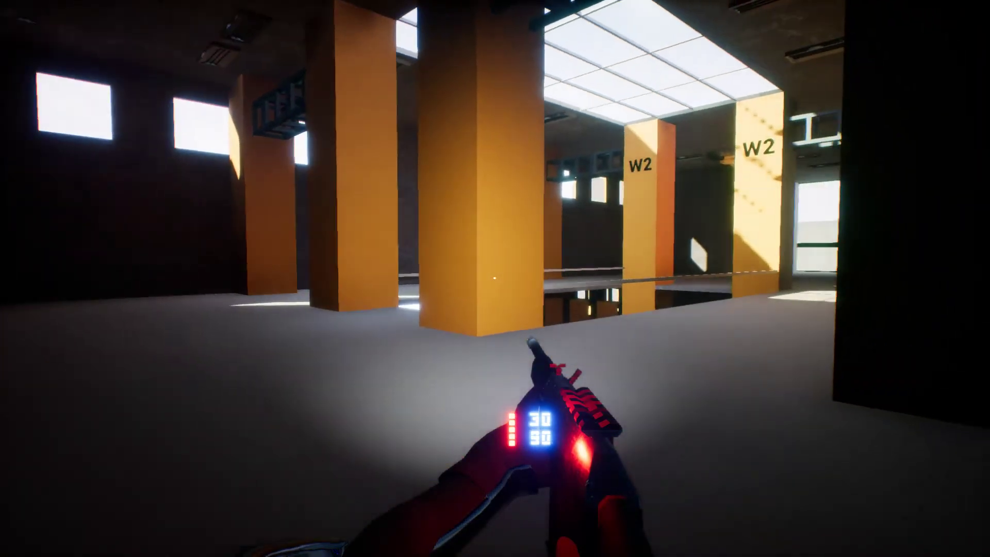
key(w)
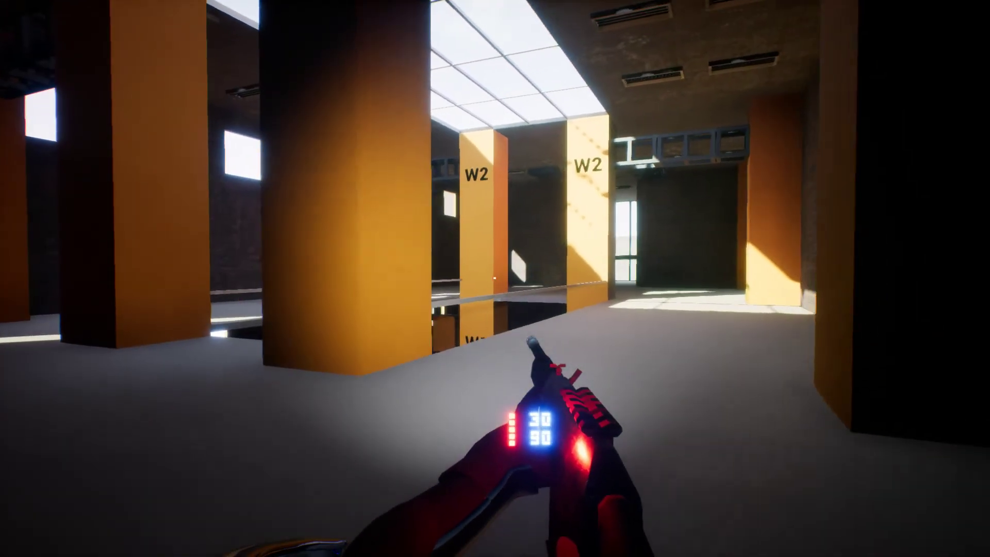
key(w)
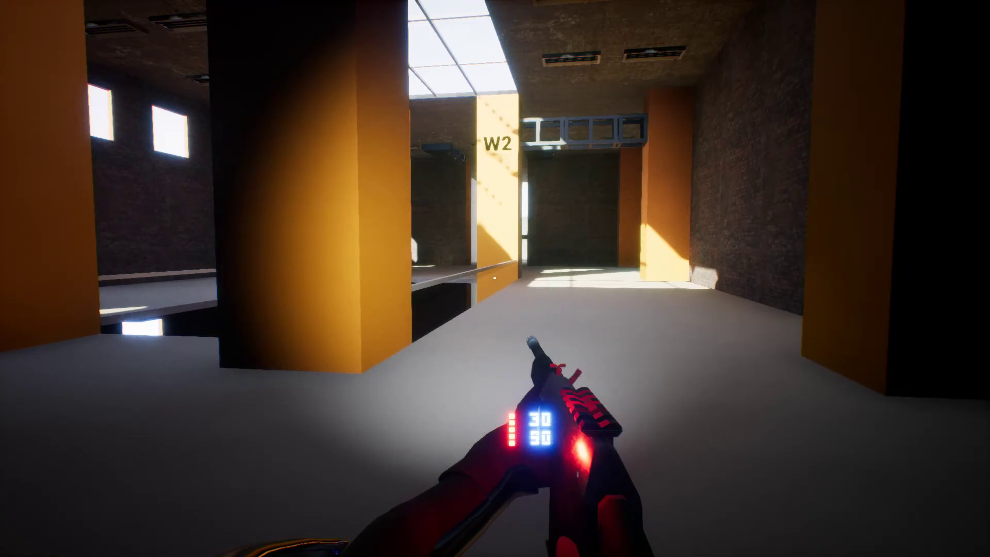
key(w)
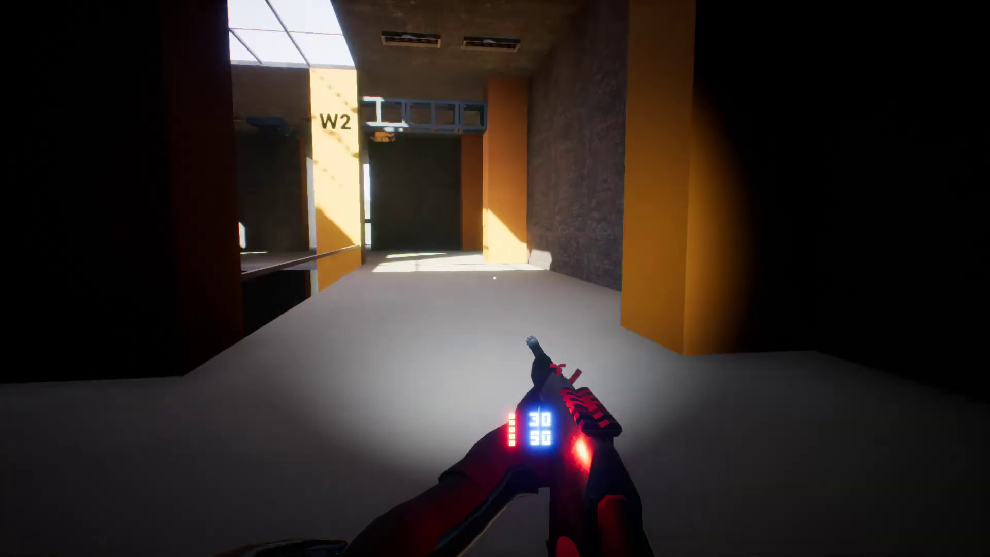
key(w)
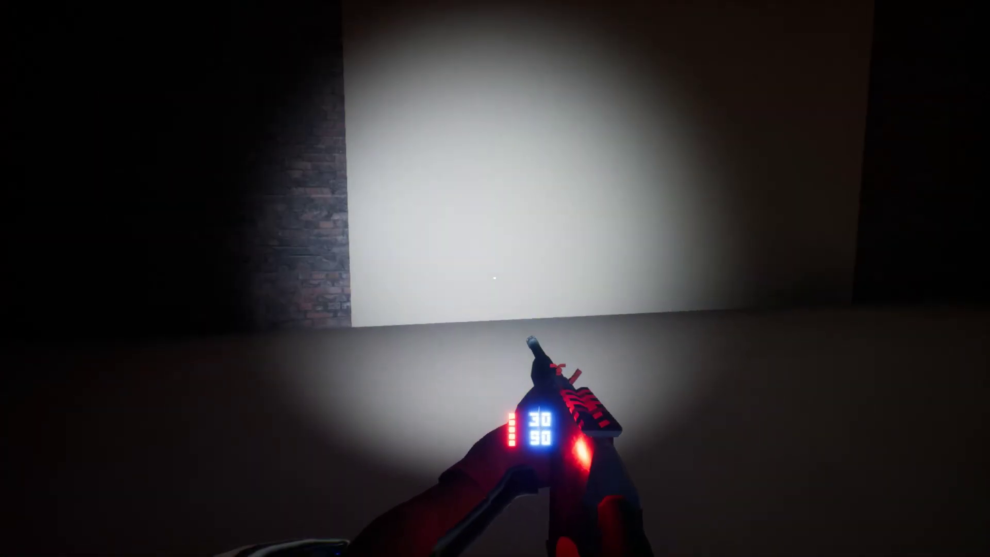
key(w)
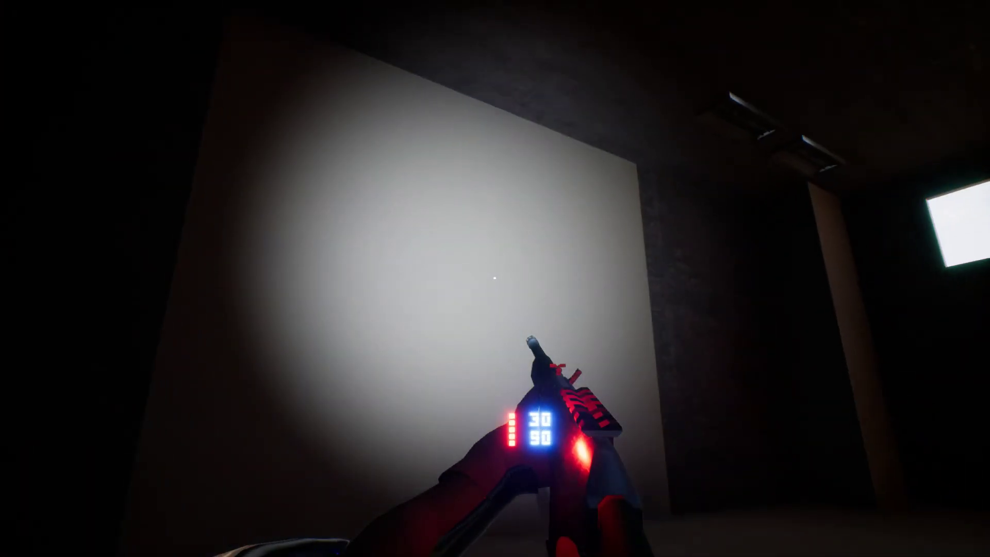
key(w)
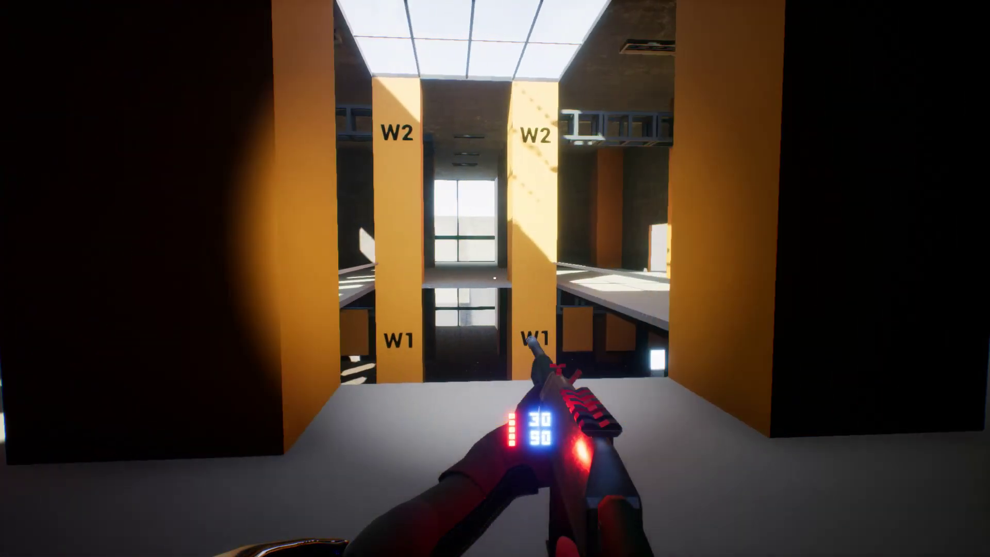